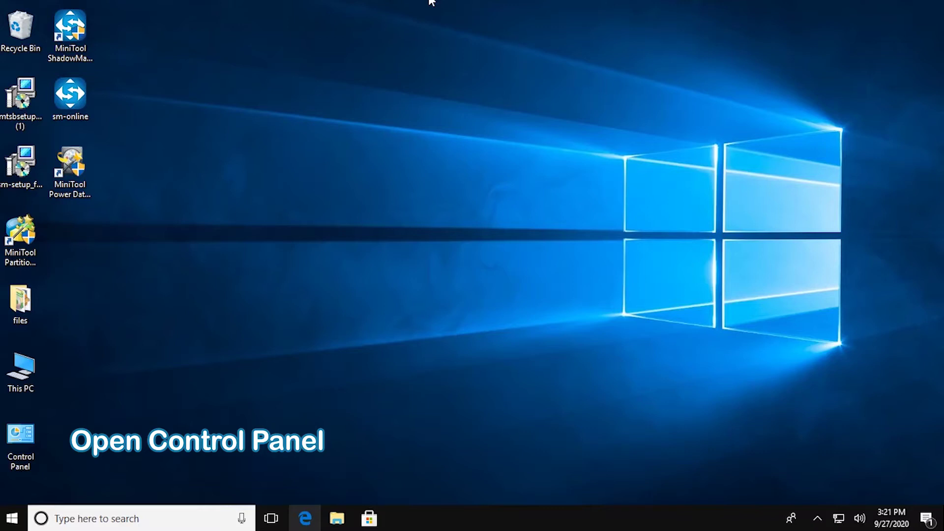
In Power Options' shutdown settings, uncheck Turn on fast startup and save the changes.
{"action": "double_click", "coordinate": [28, 444]}
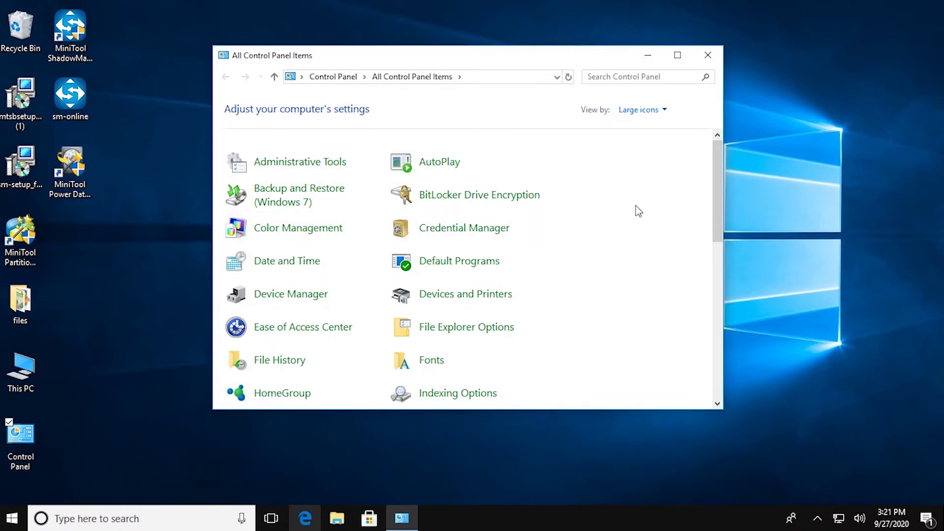
{"action": "left_click_drag", "start_coordinate": [714, 190], "coordinate": [715, 228]}
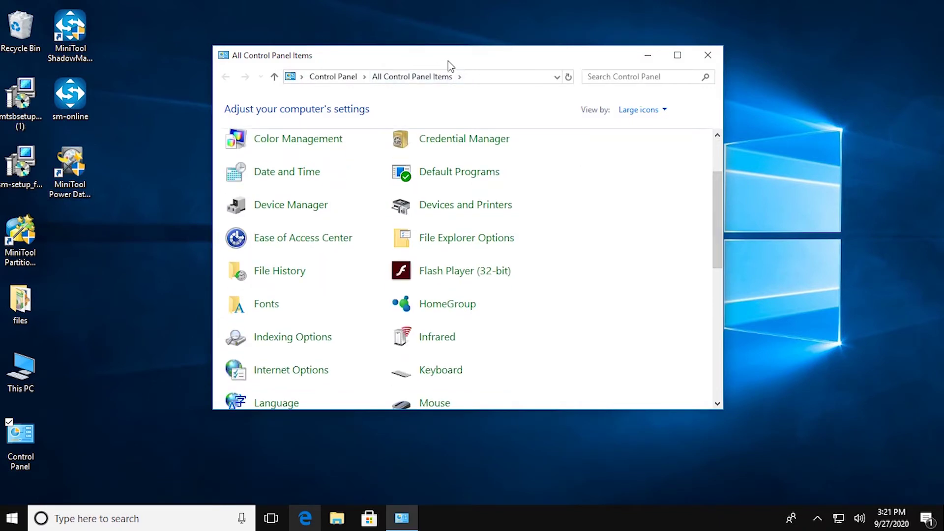
{"action": "left_click_drag", "start_coordinate": [429, 58], "coordinate": [425, 46]}
{"action": "left_click_drag", "start_coordinate": [710, 208], "coordinate": [717, 268]}
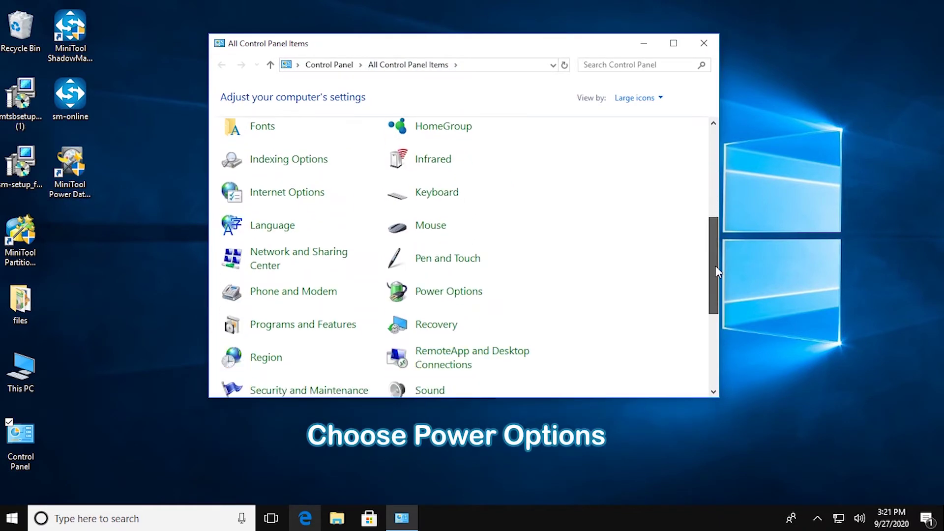
{"action": "left_click", "coordinate": [476, 302]}
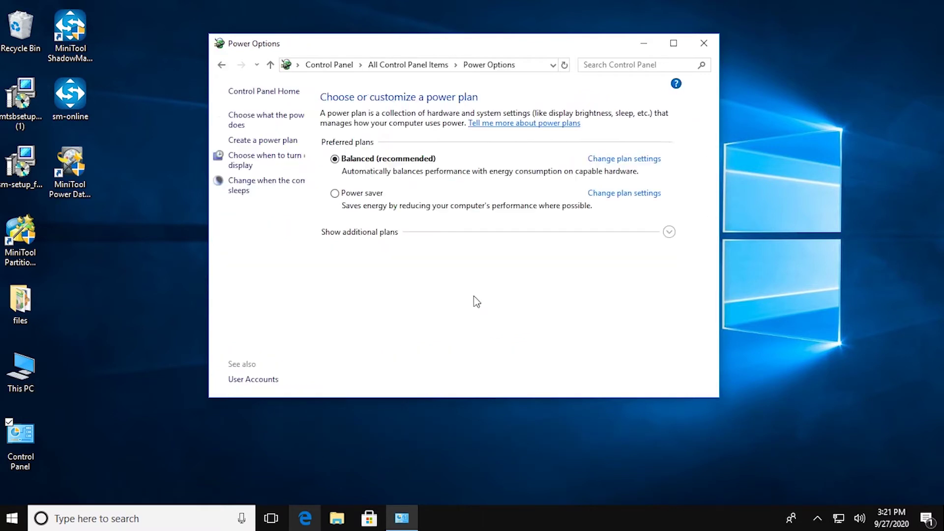
{"action": "left_click", "coordinate": [289, 119]}
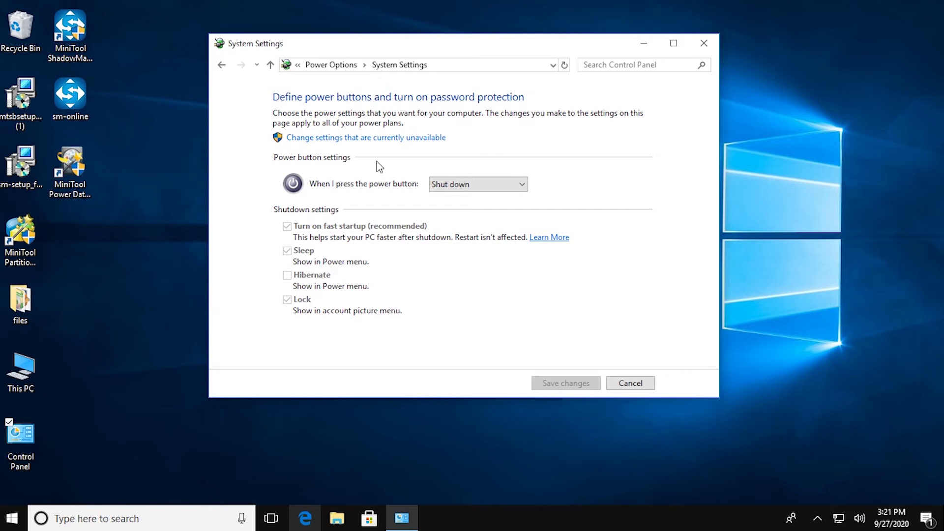
{"action": "left_click", "coordinate": [391, 138]}
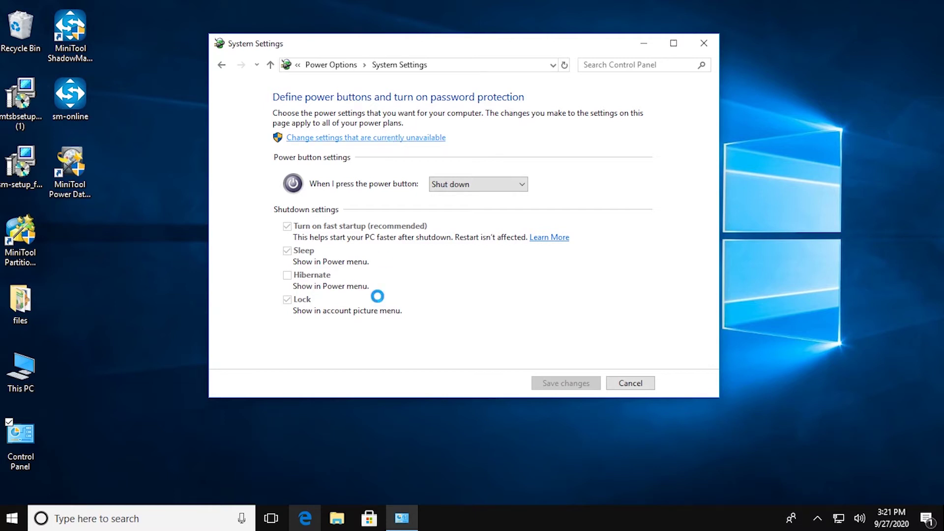
{"action": "left_click", "coordinate": [287, 211]}
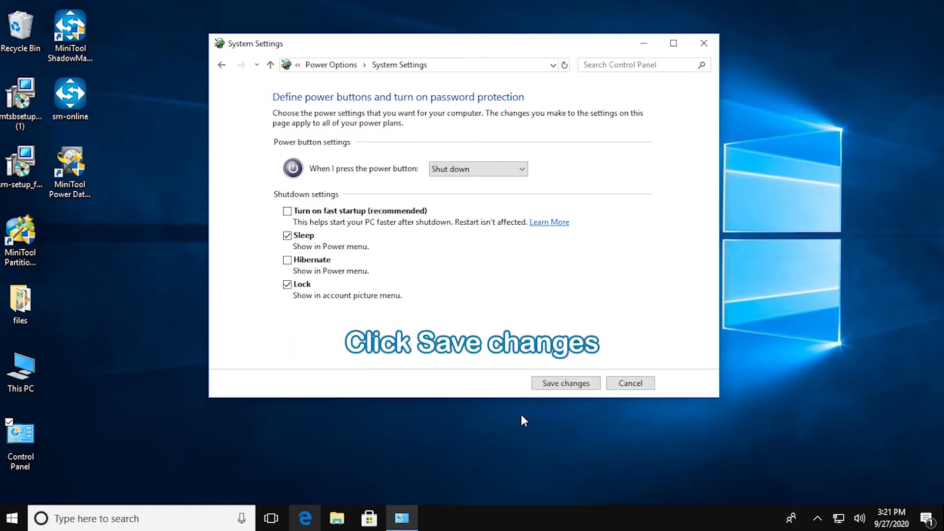
{"action": "left_click", "coordinate": [546, 385]}
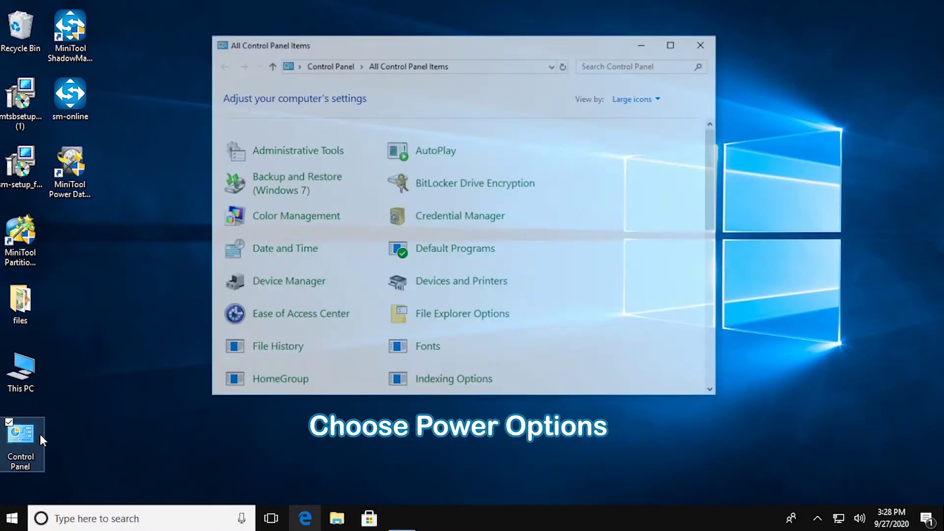
Open the advanced power settings for the Balanced plan.
{"action": "scroll", "coordinate": [592, 239], "scroll_direction": "down", "scroll_amount": 1}
{"action": "scroll", "coordinate": [583, 266], "scroll_direction": "down", "scroll_amount": 2}
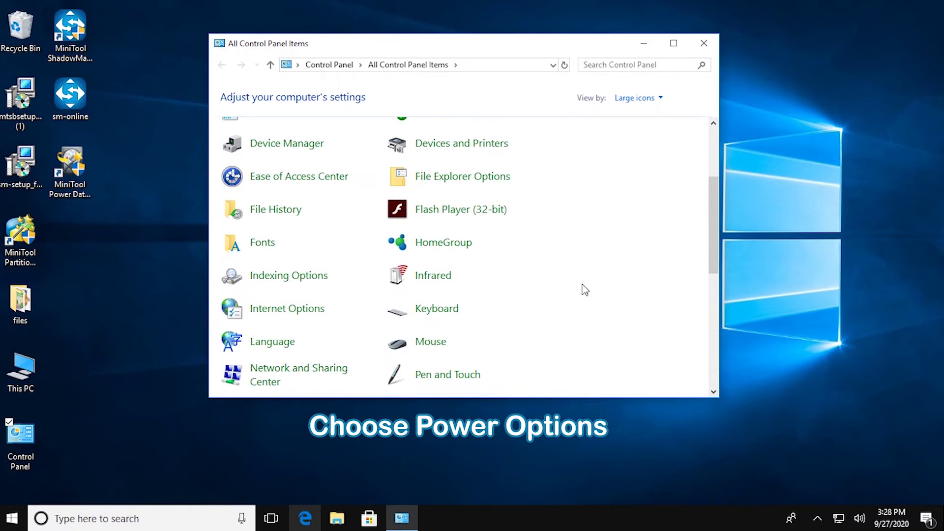
{"action": "left_click", "coordinate": [467, 361]}
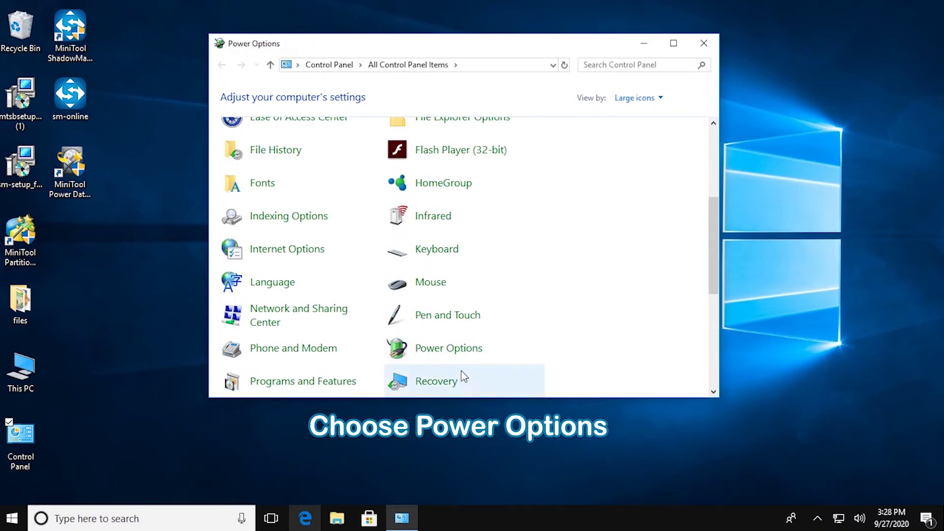
{"action": "left_click", "coordinate": [678, 164]}
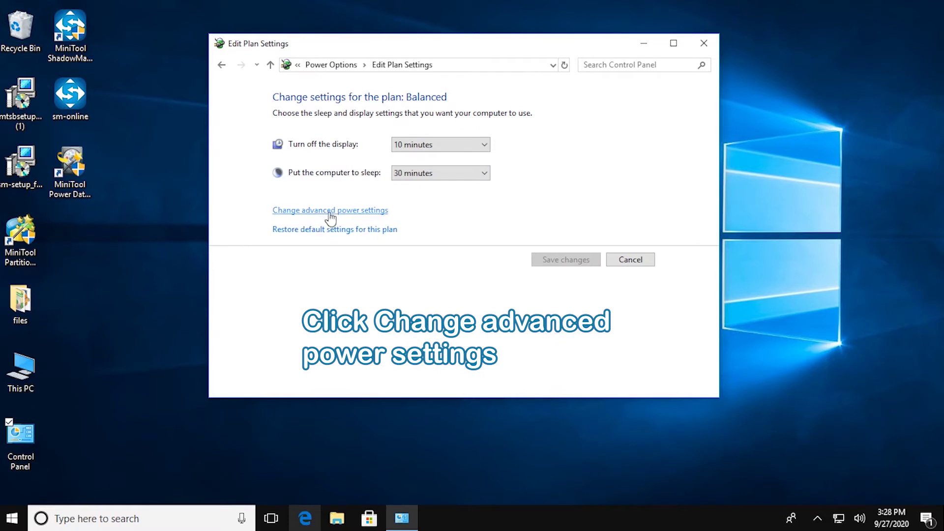
{"action": "left_click", "coordinate": [330, 210]}
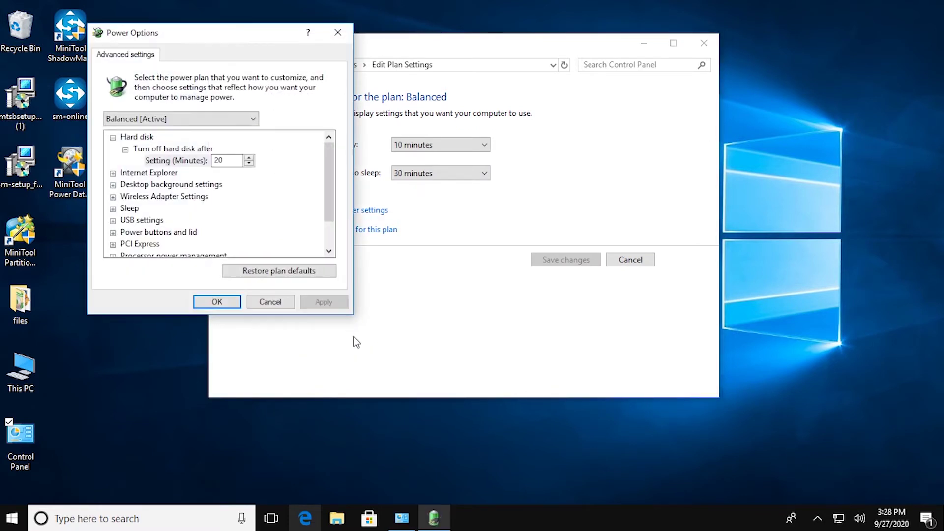
{"action": "left_click_drag", "start_coordinate": [199, 47], "coordinate": [386, 70]}
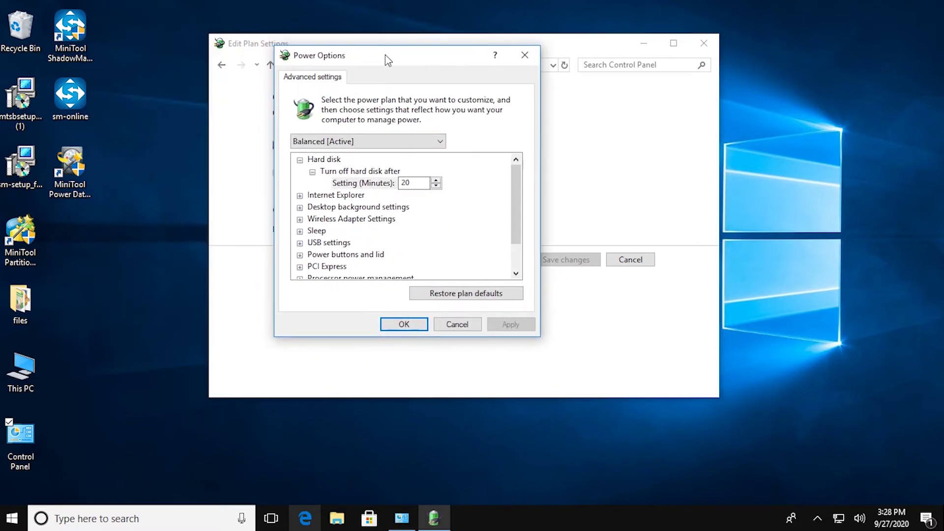
Under Sleep, set Allow wake timers to Disable, then Apply and OK.
{"action": "left_click", "coordinate": [300, 160]}
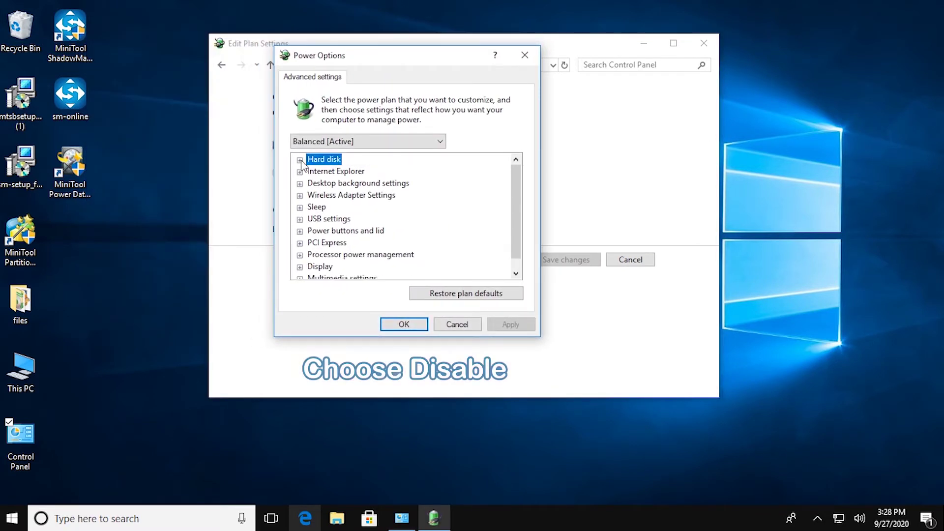
{"action": "left_click", "coordinate": [300, 208]}
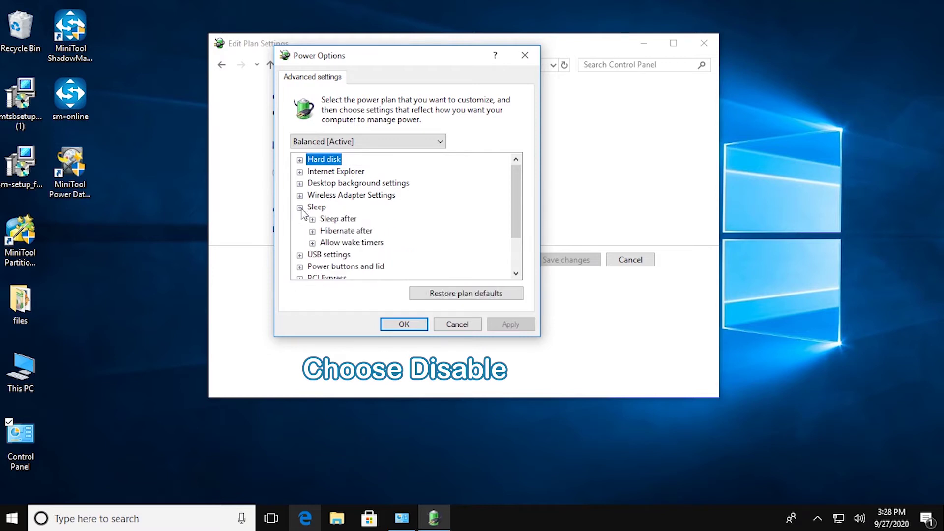
{"action": "left_click", "coordinate": [312, 243]}
{"action": "left_click", "coordinate": [373, 255]}
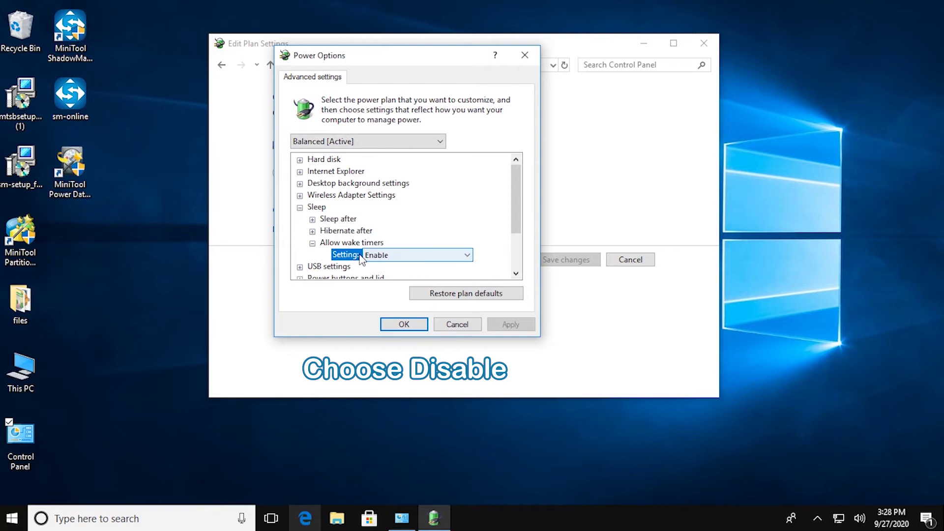
{"action": "left_click", "coordinate": [425, 256]}
{"action": "left_click", "coordinate": [400, 268]}
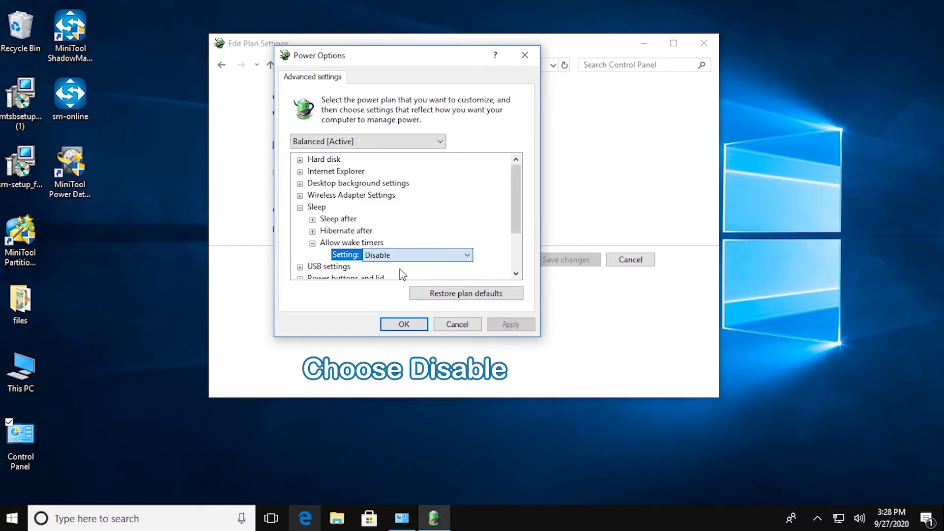
{"action": "left_click", "coordinate": [510, 325]}
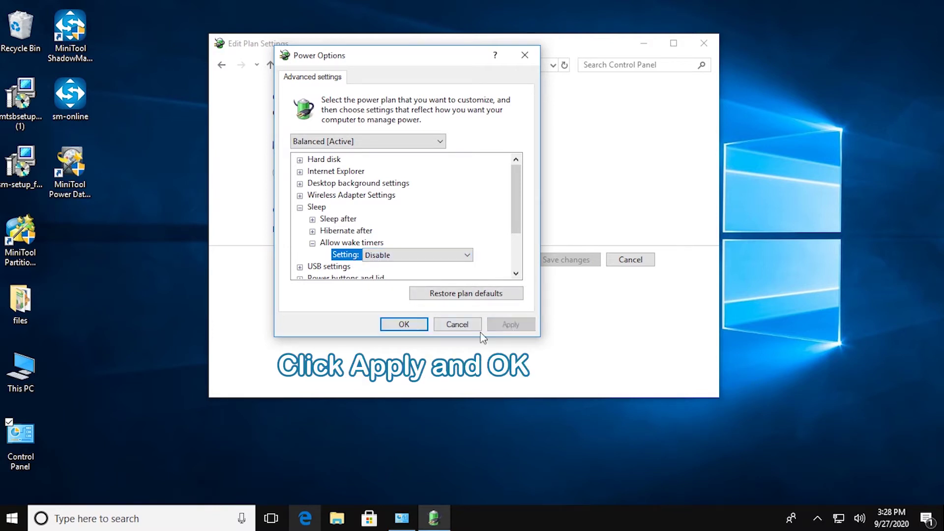
{"action": "left_click", "coordinate": [401, 326]}
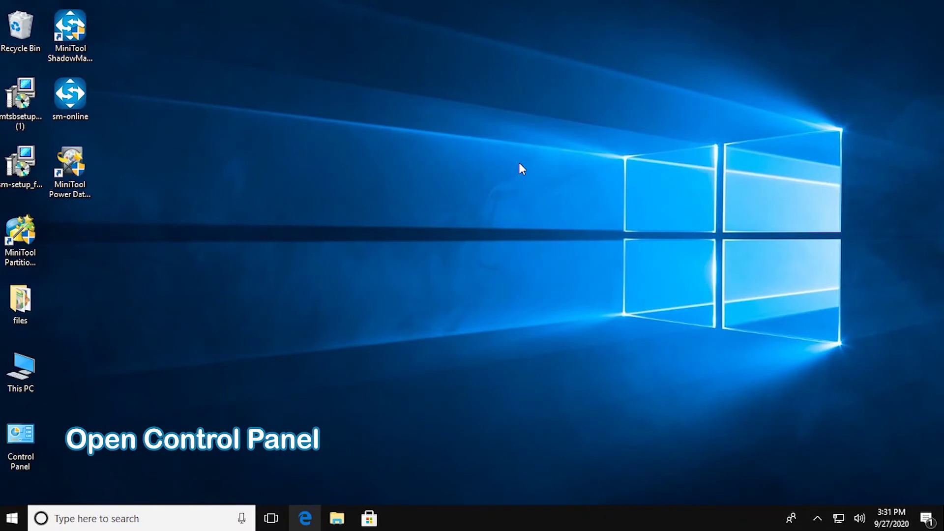
Via System's Advanced system settings, turn off Automatically restart under Startup and Recovery.
{"action": "double_click", "coordinate": [24, 450]}
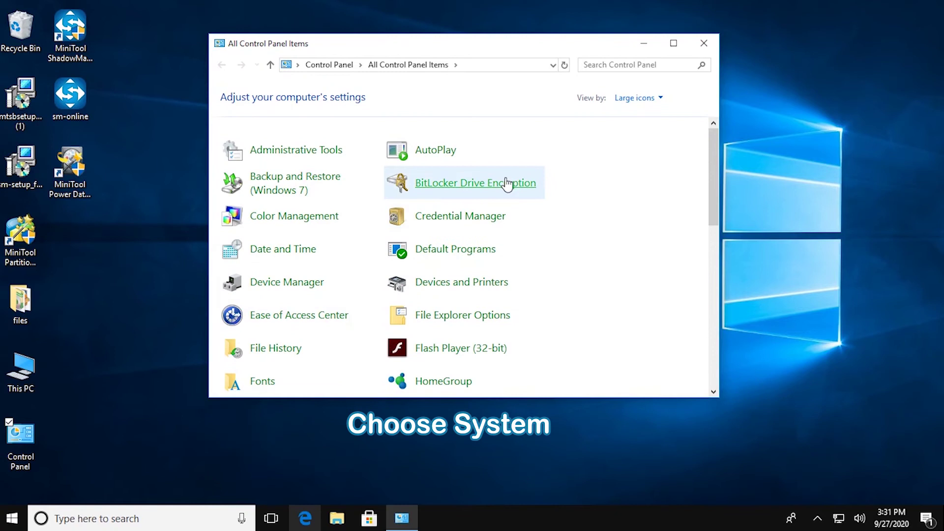
{"action": "scroll", "coordinate": [543, 227], "scroll_direction": "down", "scroll_amount": 1}
{"action": "scroll", "coordinate": [543, 226], "scroll_direction": "down", "scroll_amount": 5}
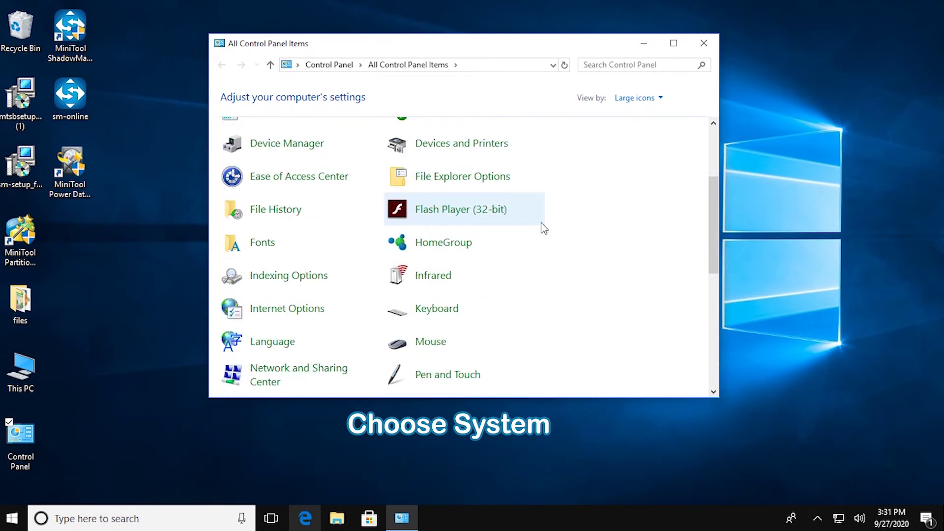
{"action": "scroll", "coordinate": [544, 227], "scroll_direction": "down", "scroll_amount": 3}
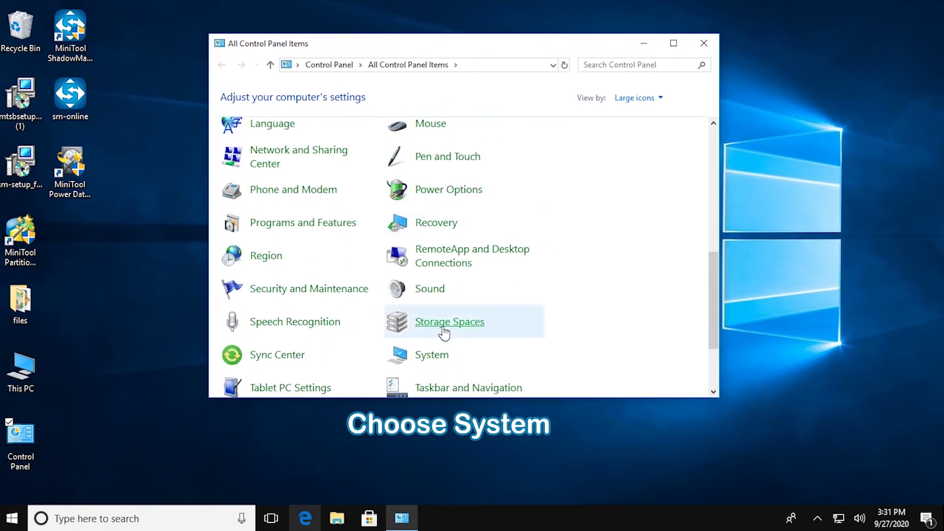
{"action": "left_click", "coordinate": [432, 355]}
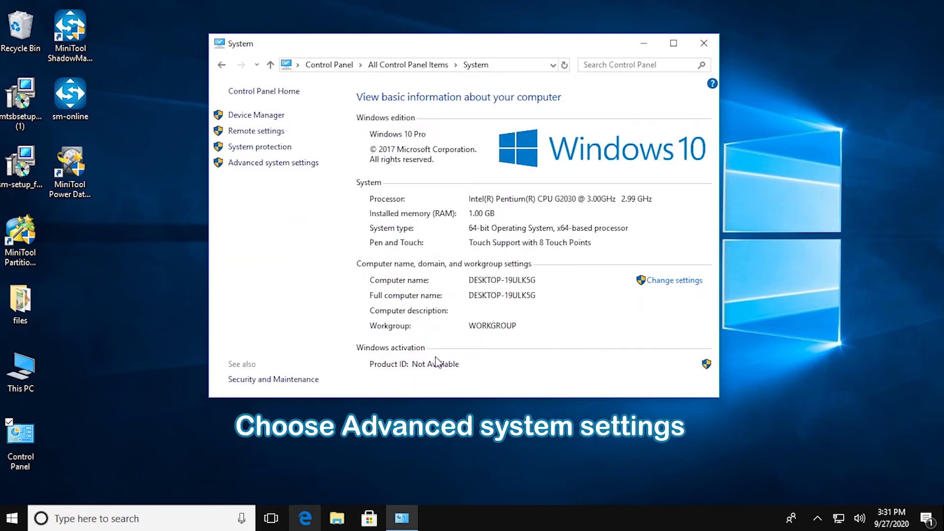
{"action": "left_click", "coordinate": [283, 163]}
{"action": "left_click_drag", "start_coordinate": [289, 72], "coordinate": [394, 72]}
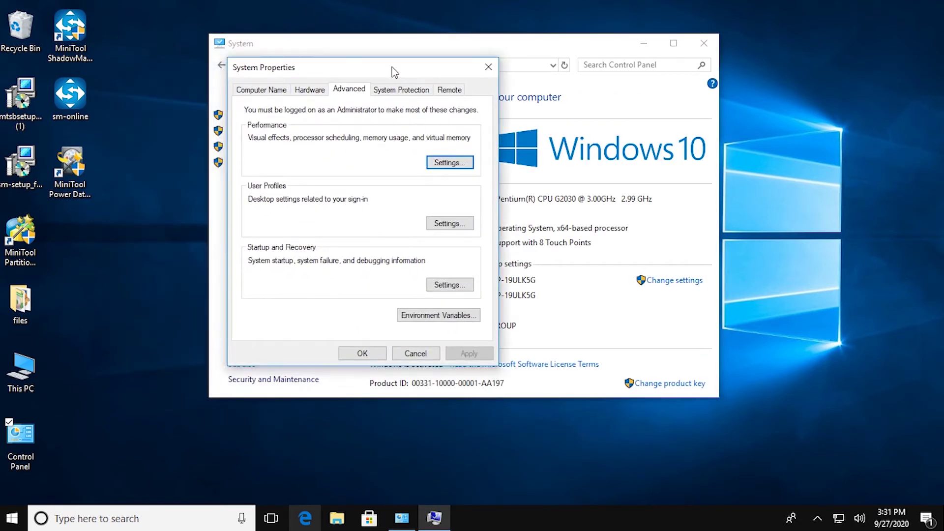
{"action": "left_click", "coordinate": [450, 285]}
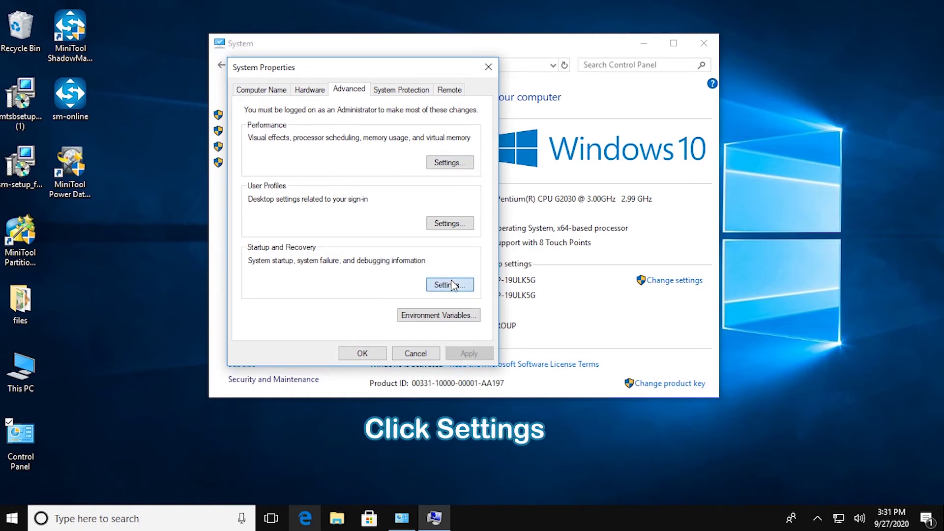
{"action": "left_click_drag", "start_coordinate": [371, 114], "coordinate": [392, 54]}
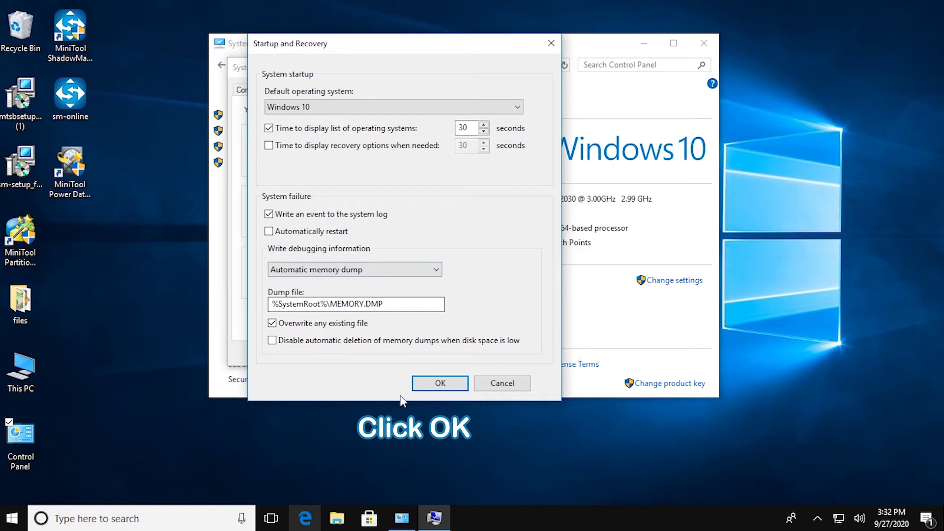
{"action": "left_click", "coordinate": [440, 384]}
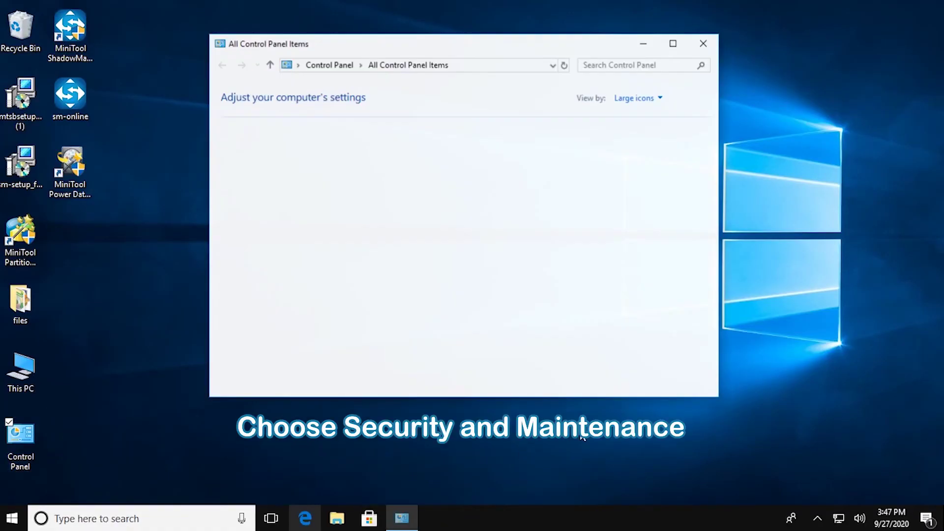
In Security and Maintenance, uncheck allowing scheduled maintenance to wake the computer and click OK.
{"action": "scroll", "coordinate": [492, 206], "scroll_direction": "down", "scroll_amount": 3}
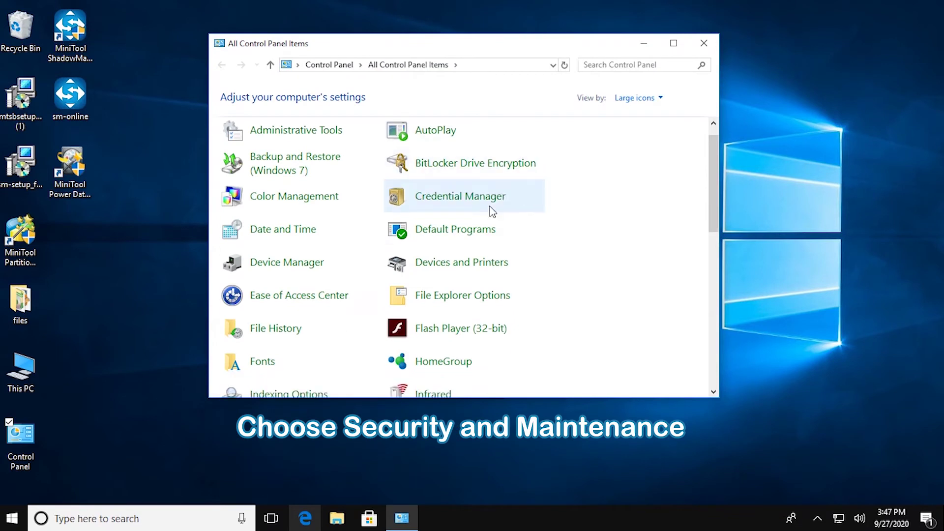
{"action": "scroll", "coordinate": [459, 291], "scroll_direction": "down", "scroll_amount": 5}
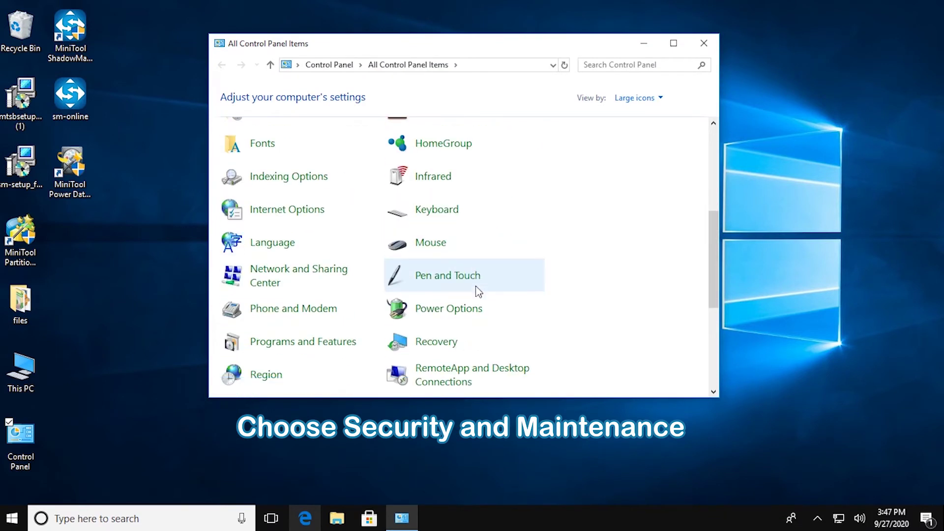
{"action": "left_click", "coordinate": [287, 307]}
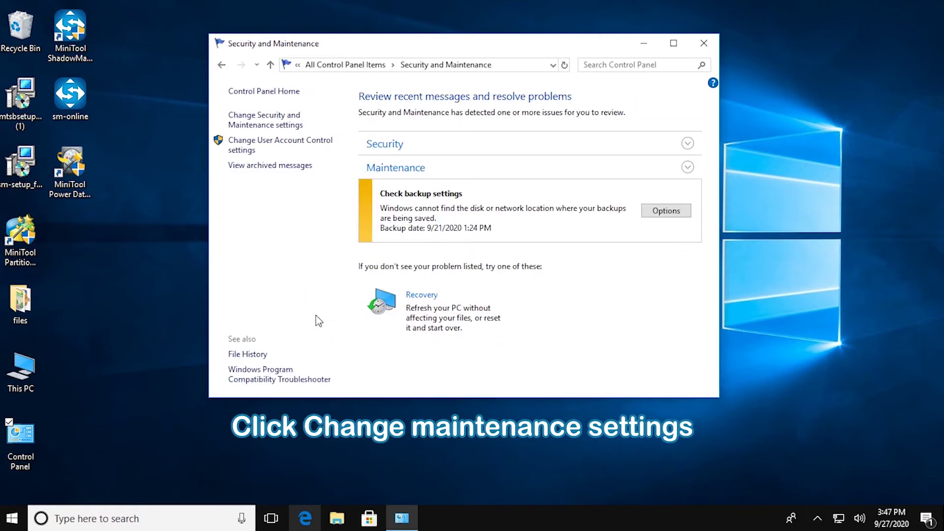
{"action": "left_click", "coordinate": [689, 168]}
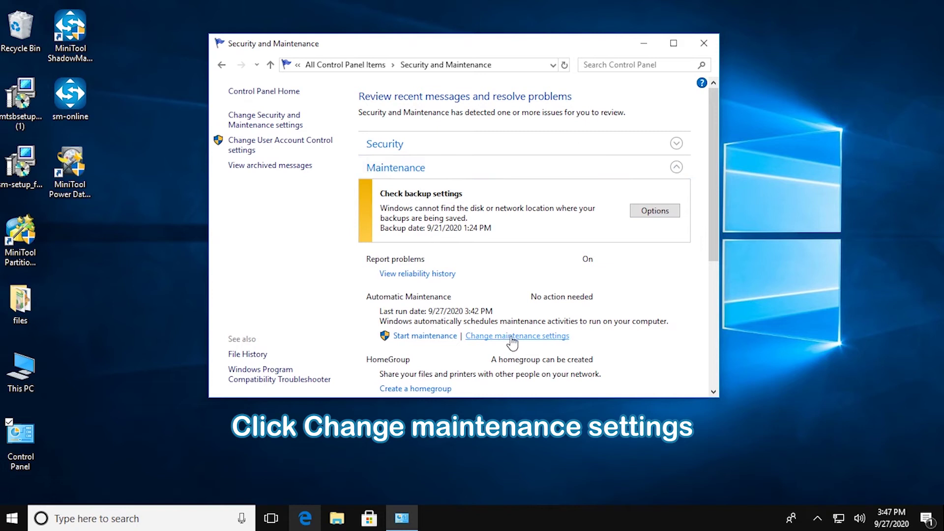
{"action": "left_click", "coordinate": [512, 336]}
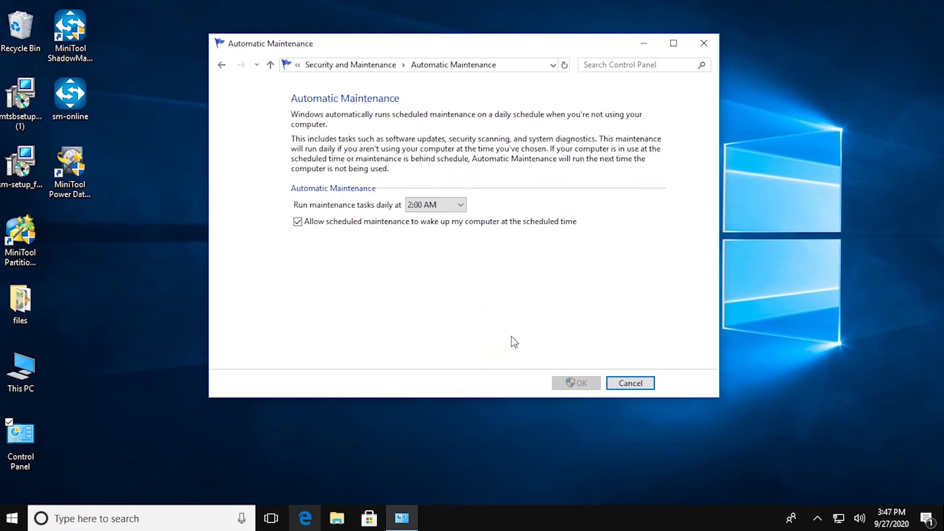
{"action": "left_click", "coordinate": [300, 225]}
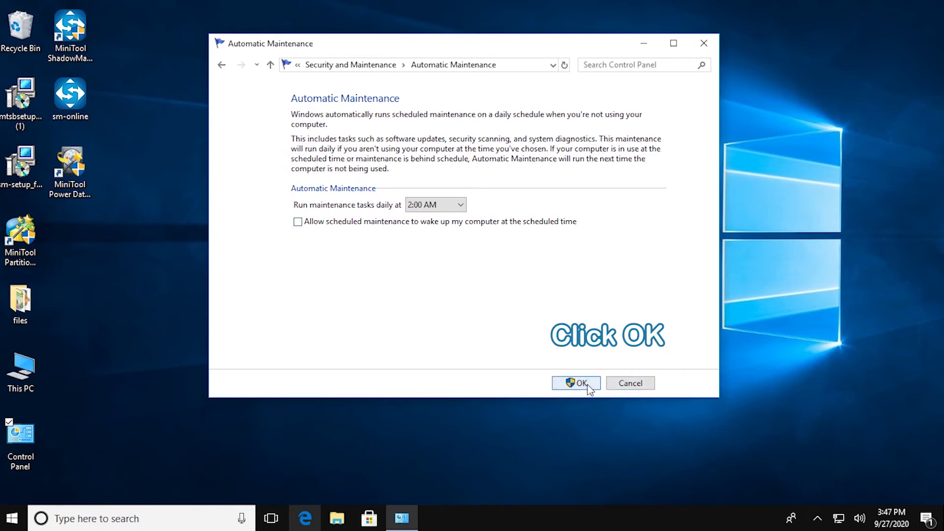
{"action": "left_click", "coordinate": [574, 383]}
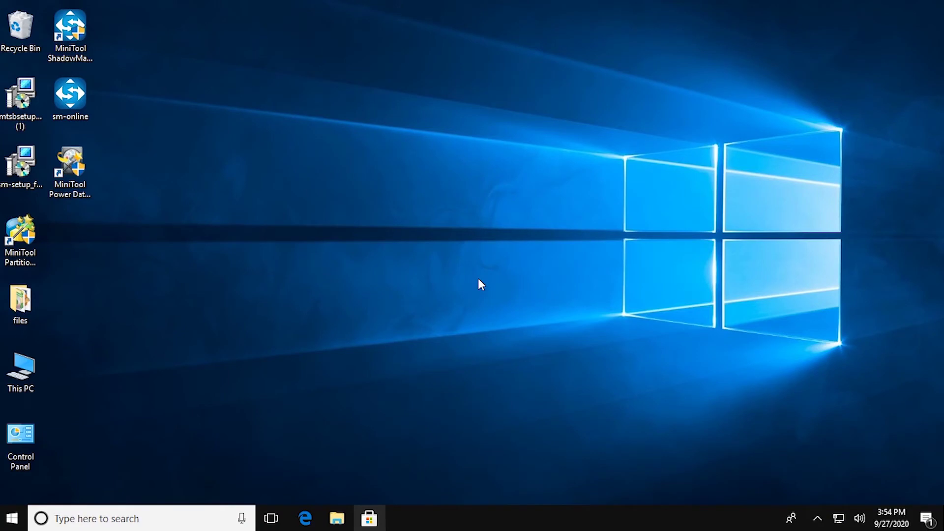
Run gpedit.msc from the Run box, replacing the old msconfig command.
{"action": "key", "text": "super+r"}
{"action": "left_click", "coordinate": [121, 430]}
{"action": "left_click_drag", "start_coordinate": [120, 430], "coordinate": [12, 436]}
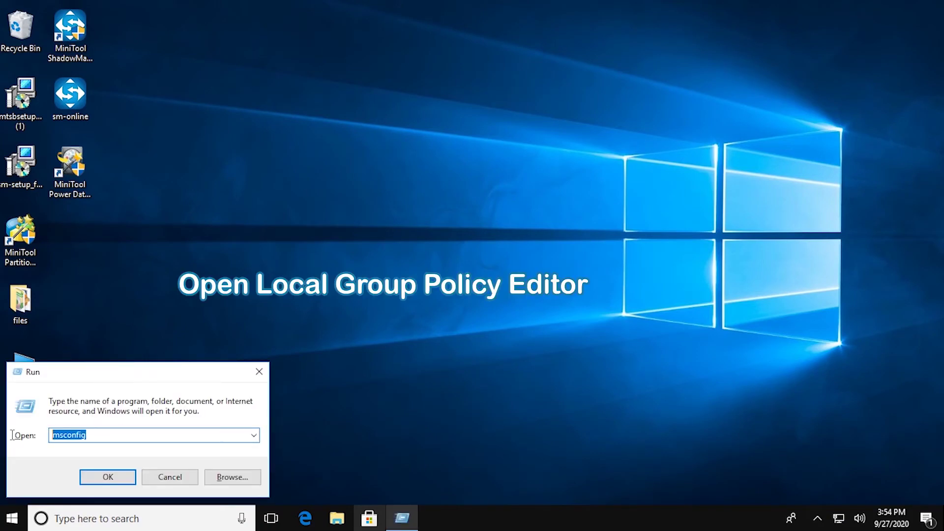
{"action": "key", "text": "BackSpace"}
{"action": "type", "text": "gped"}
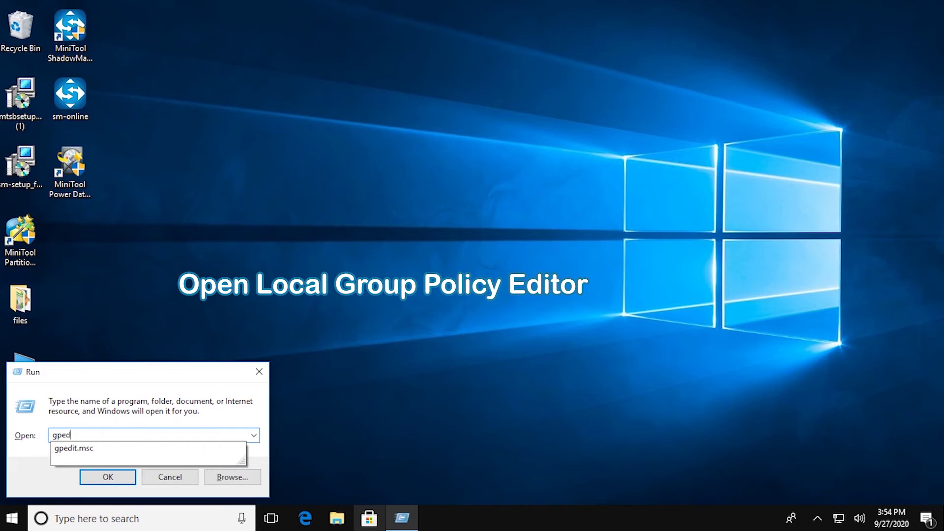
{"action": "type", "text": "i"}
{"action": "left_click", "coordinate": [110, 446]}
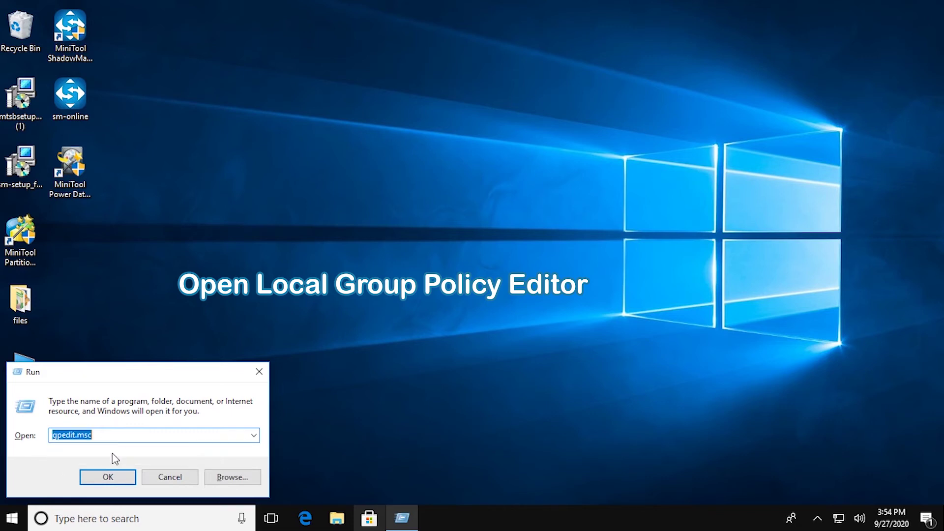
{"action": "left_click", "coordinate": [107, 478]}
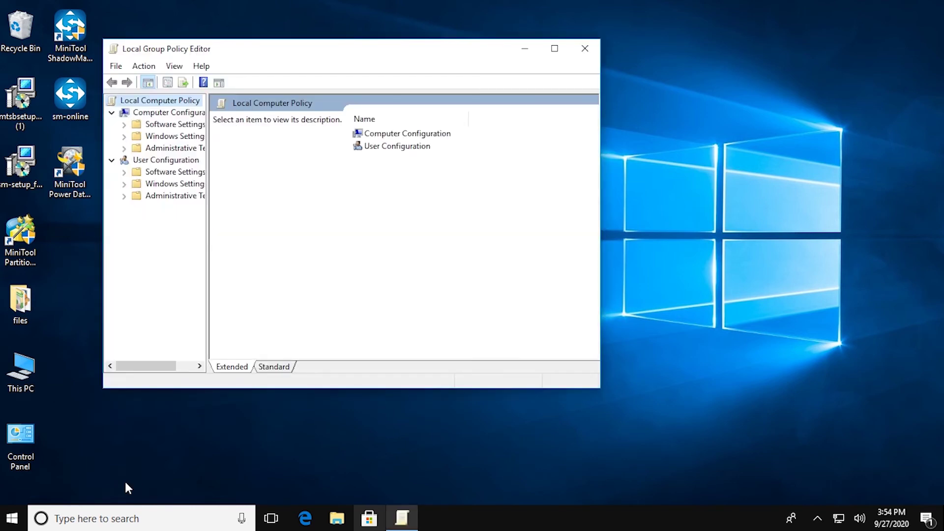
Navigate to Administrative Templates > Windows Components > Windows Update and widen the panes.
{"action": "left_click_drag", "start_coordinate": [234, 48], "coordinate": [337, 51]}
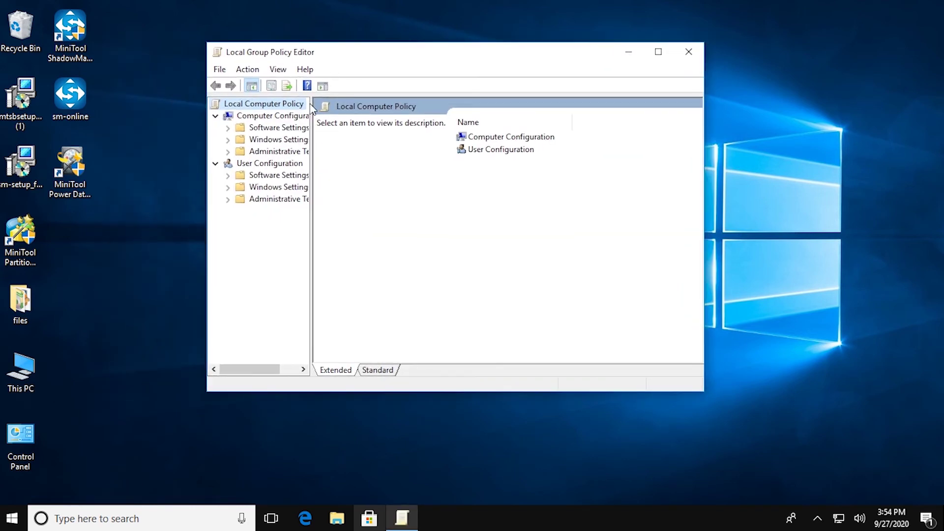
{"action": "left_click_drag", "start_coordinate": [311, 102], "coordinate": [380, 102]}
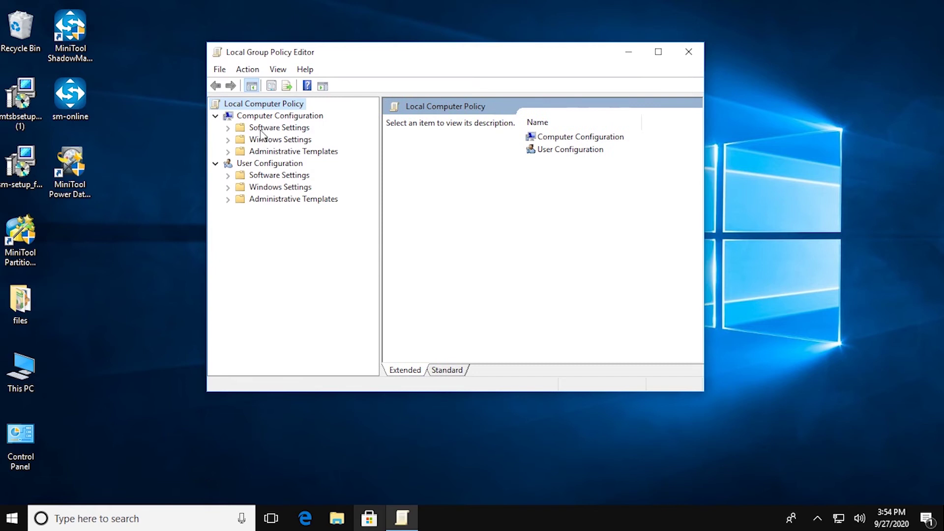
{"action": "left_click", "coordinate": [227, 151]}
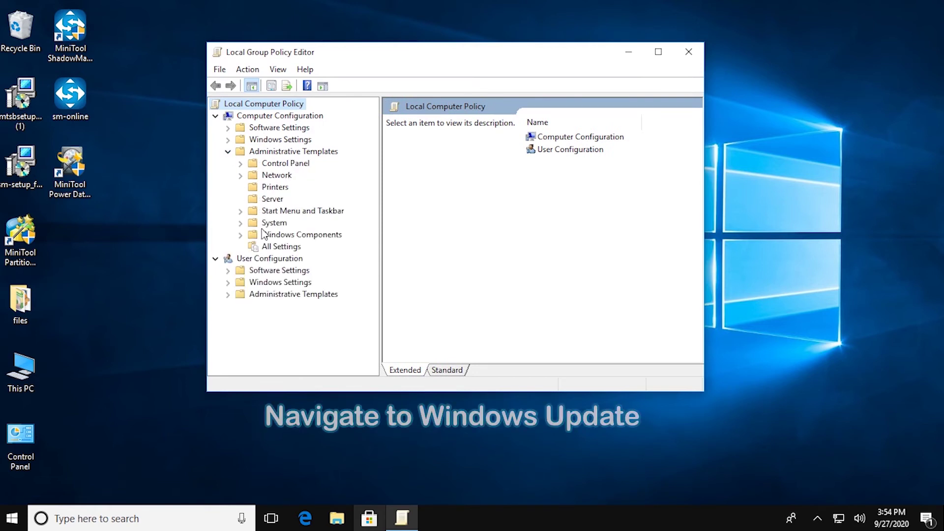
{"action": "left_click", "coordinate": [240, 235]}
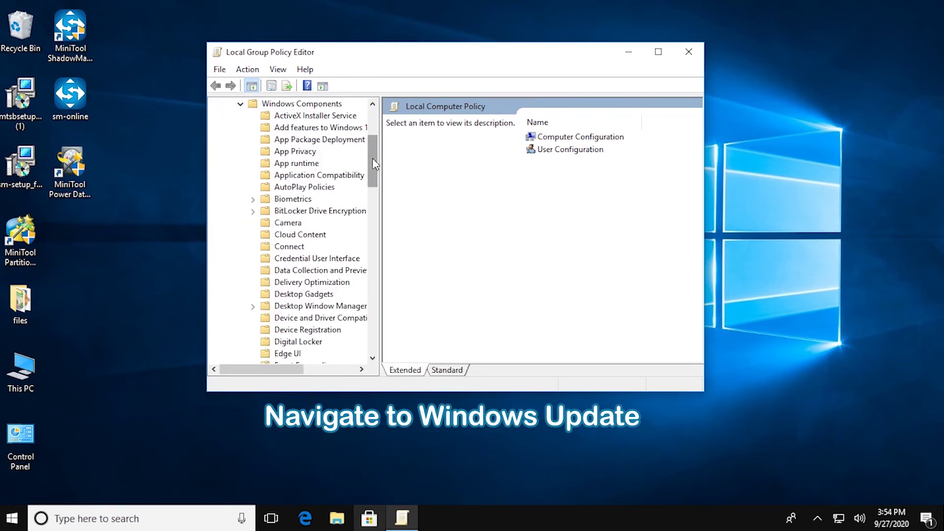
{"action": "left_click_drag", "start_coordinate": [372, 158], "coordinate": [372, 249]}
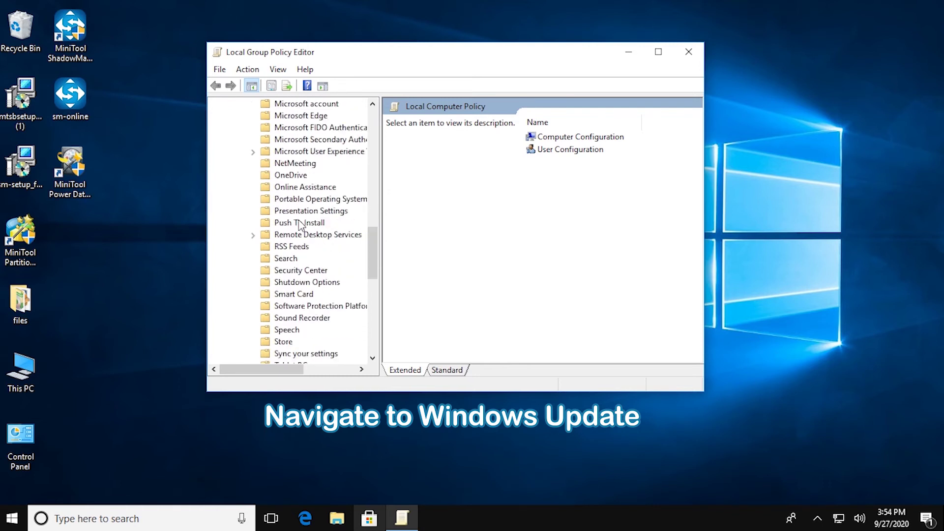
{"action": "scroll", "coordinate": [302, 226], "scroll_direction": "down", "scroll_amount": 5}
{"action": "scroll", "coordinate": [306, 231], "scroll_direction": "down", "scroll_amount": 5}
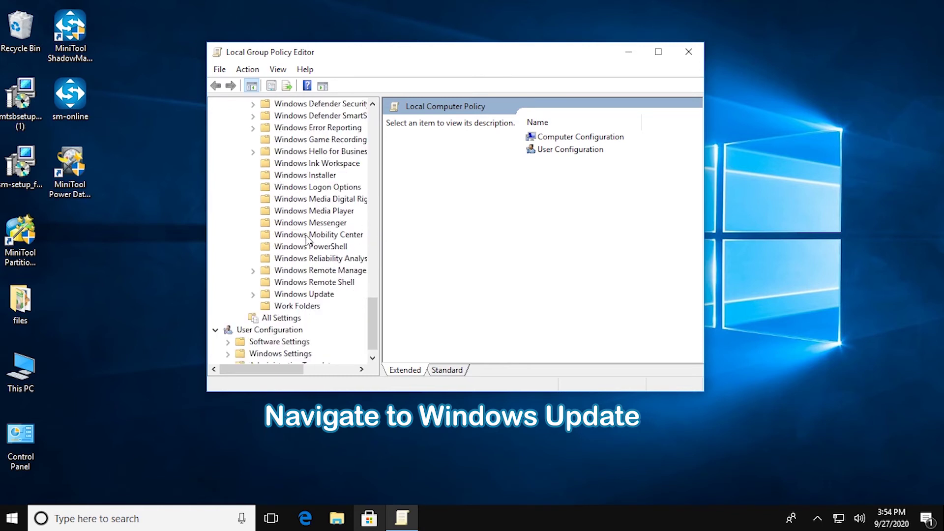
{"action": "left_click", "coordinate": [294, 294]}
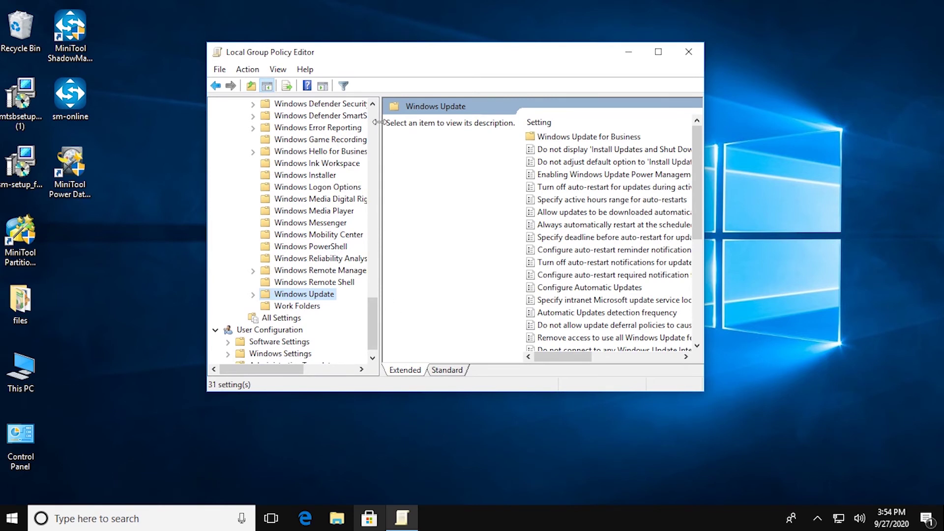
{"action": "left_click_drag", "start_coordinate": [379, 122], "coordinate": [348, 121]}
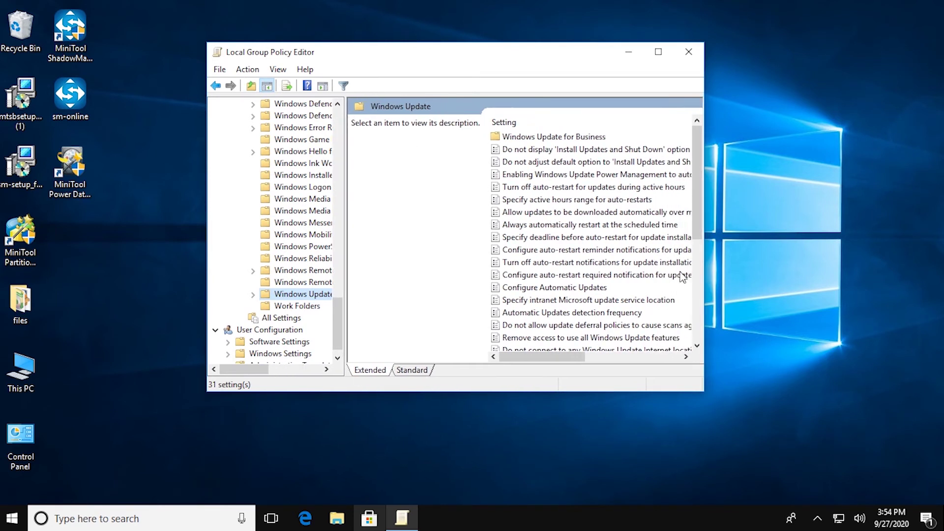
{"action": "left_click_drag", "start_coordinate": [562, 363], "coordinate": [562, 364]}
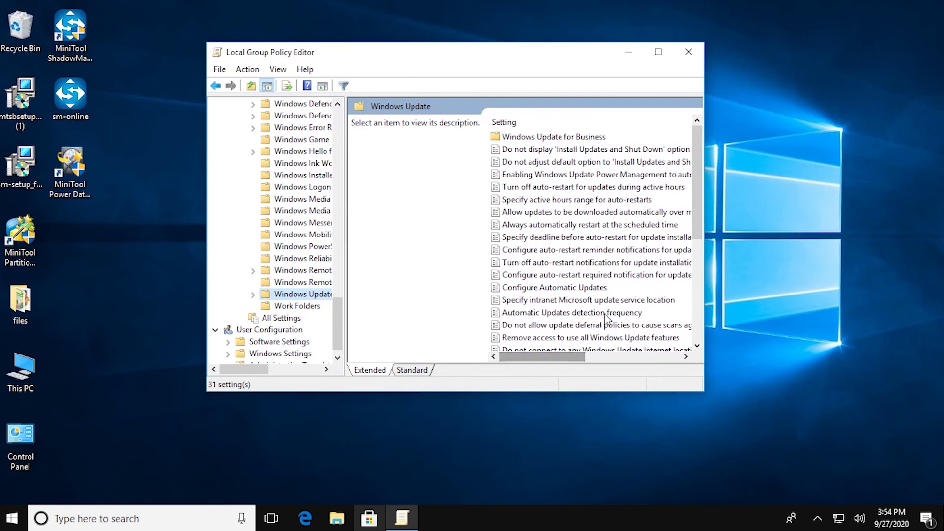
{"action": "left_click_drag", "start_coordinate": [698, 196], "coordinate": [716, 176]}
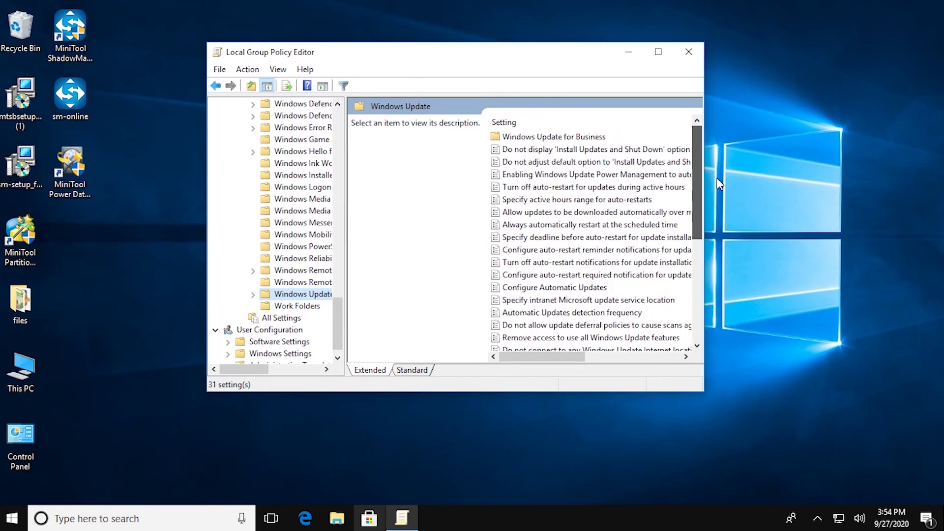
Set 'Enabling Windows Update Power Management' to Disabled, then Apply and OK.
{"action": "left_click", "coordinate": [613, 177]}
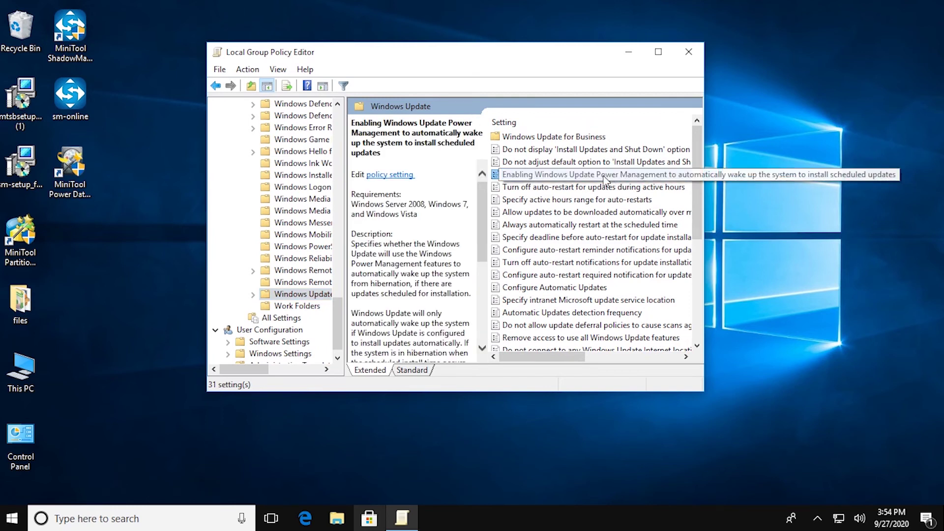
{"action": "double_click", "coordinate": [498, 176]}
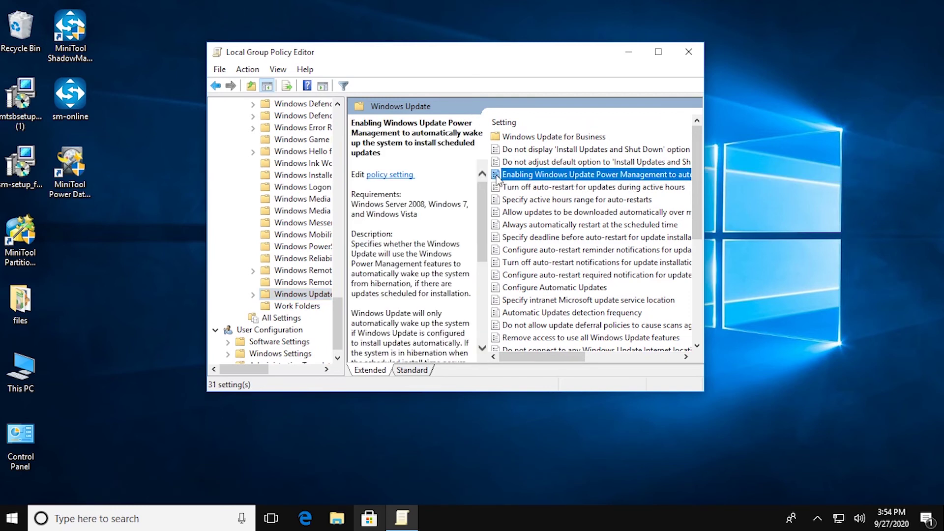
{"action": "left_click_drag", "start_coordinate": [371, 67], "coordinate": [479, 34]}
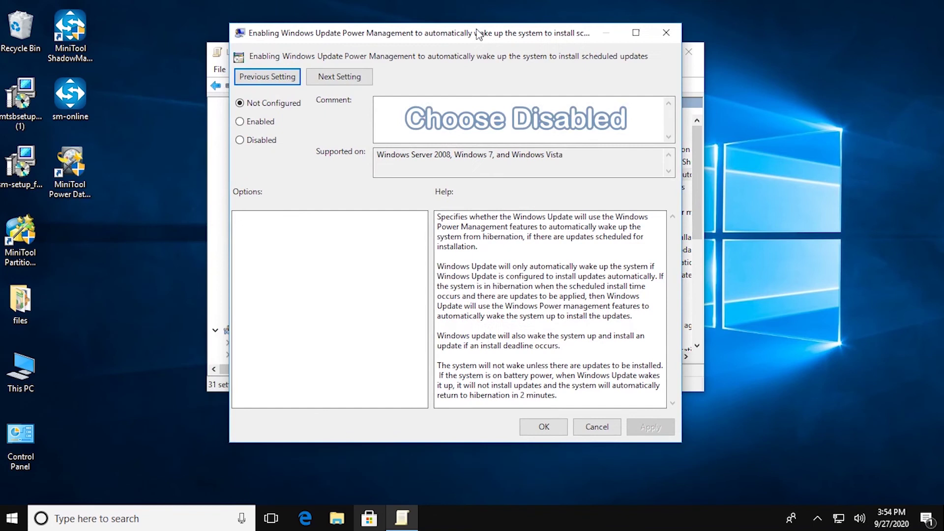
{"action": "left_click", "coordinate": [241, 140]}
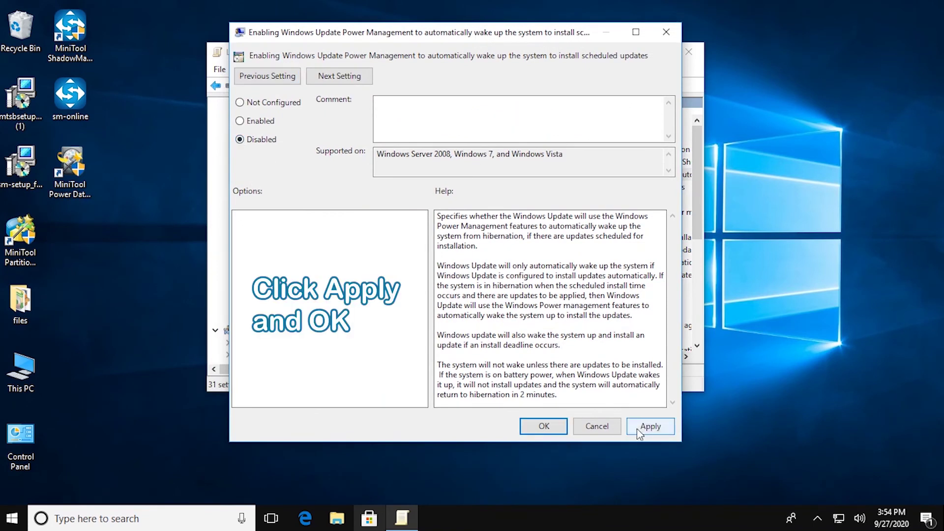
{"action": "left_click", "coordinate": [645, 430]}
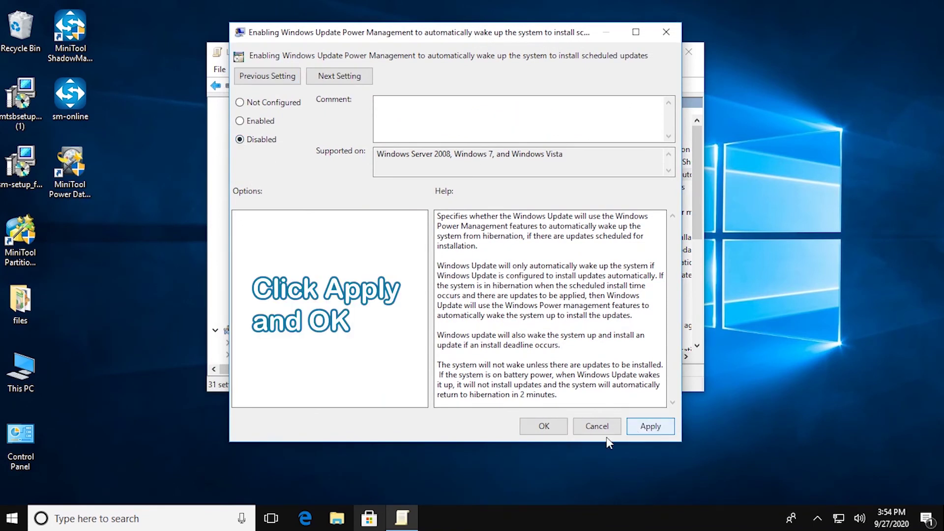
{"action": "left_click", "coordinate": [544, 427]}
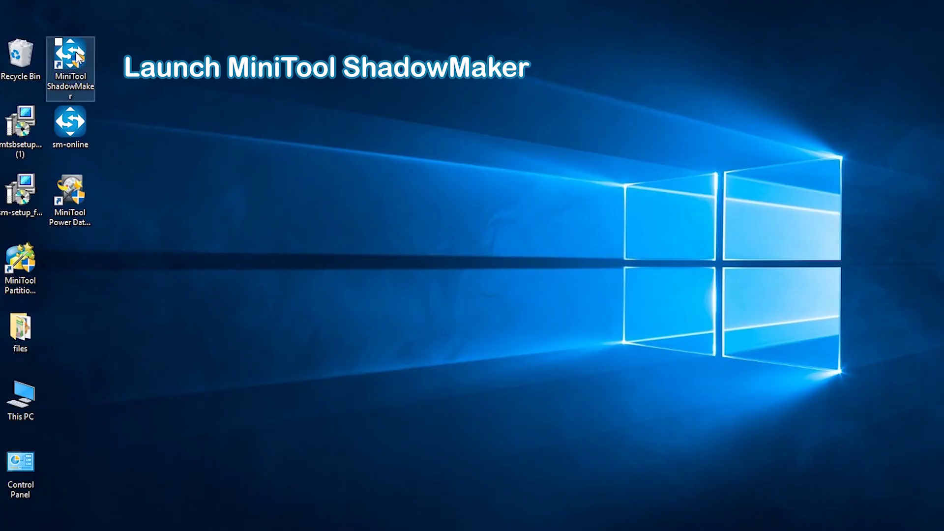
Launch MiniTool ShadowMaker from its desktop icon and approve the admin prompt.
{"action": "double_click", "coordinate": [76, 55]}
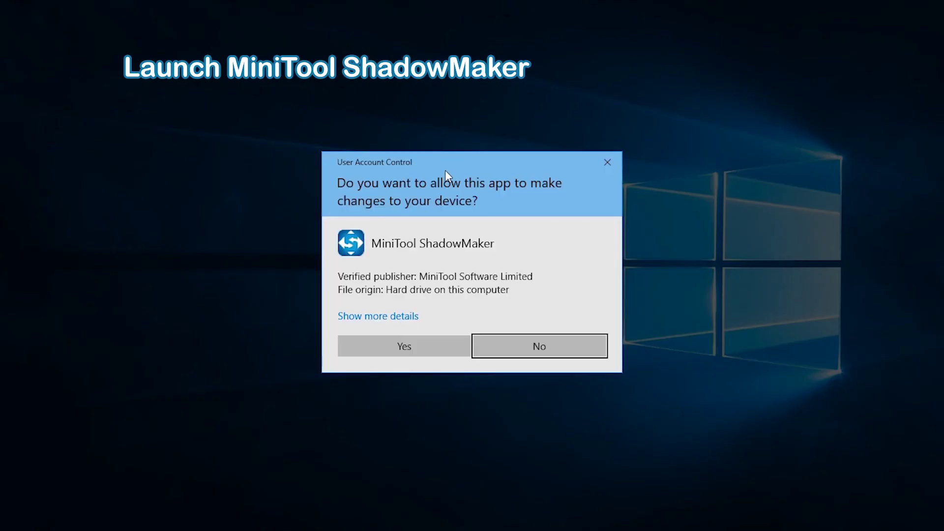
{"action": "left_click", "coordinate": [432, 347]}
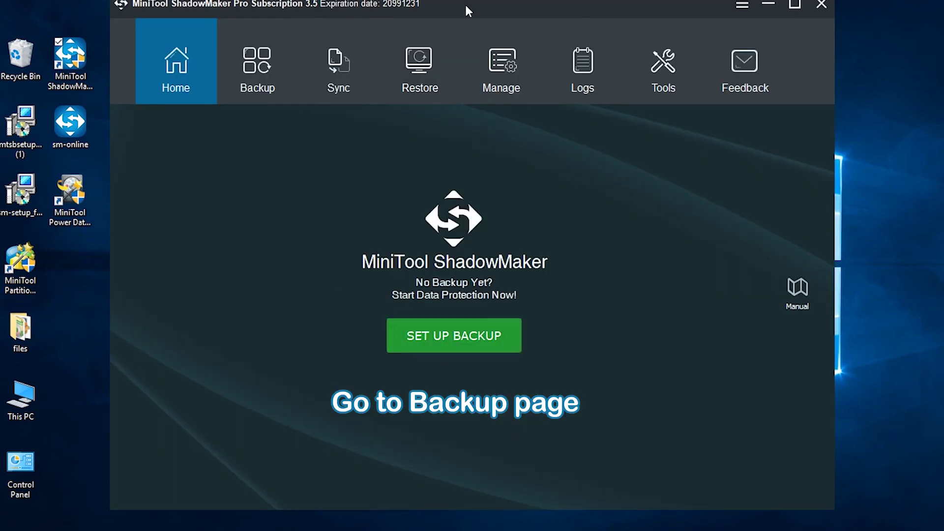
On the Backup page, set New Volume (F:) as destination and choose Back up Now.
{"action": "left_click_drag", "start_coordinate": [464, 3], "coordinate": [468, 19]}
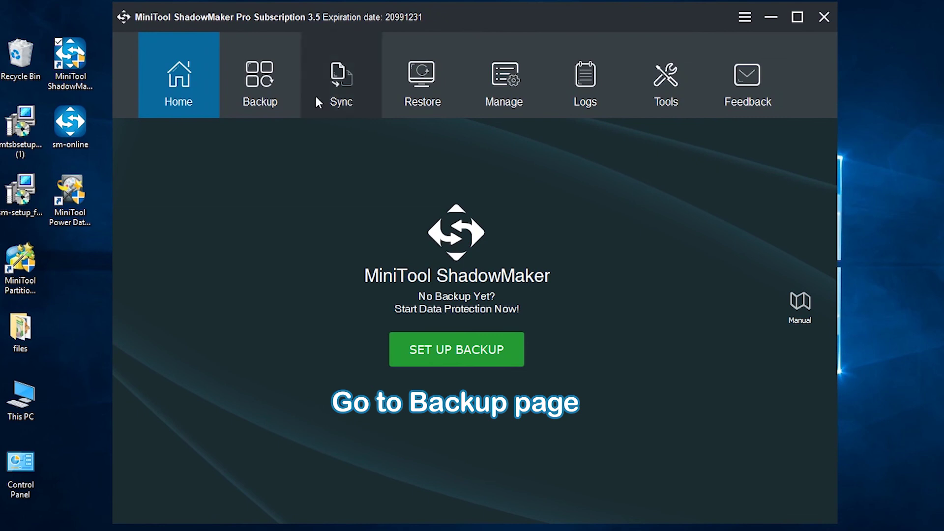
{"action": "left_click", "coordinate": [265, 99]}
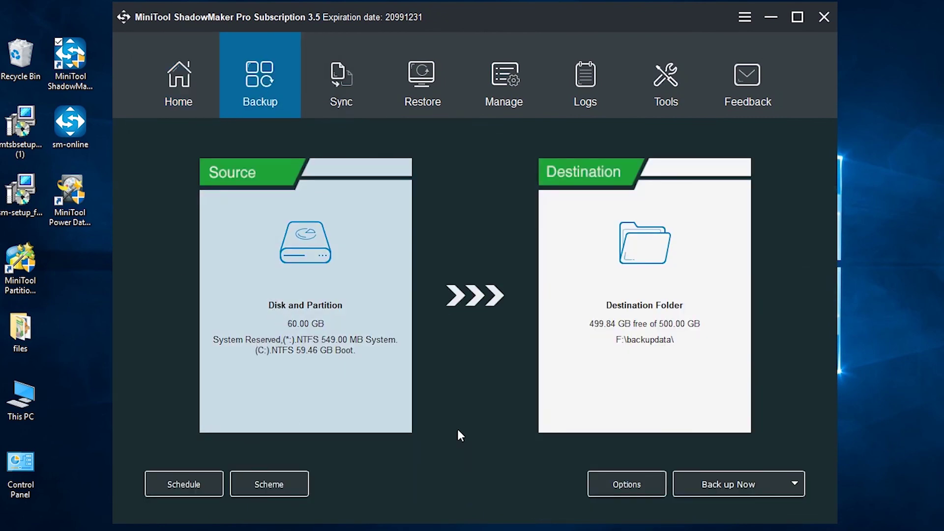
{"action": "left_click", "coordinate": [567, 289]}
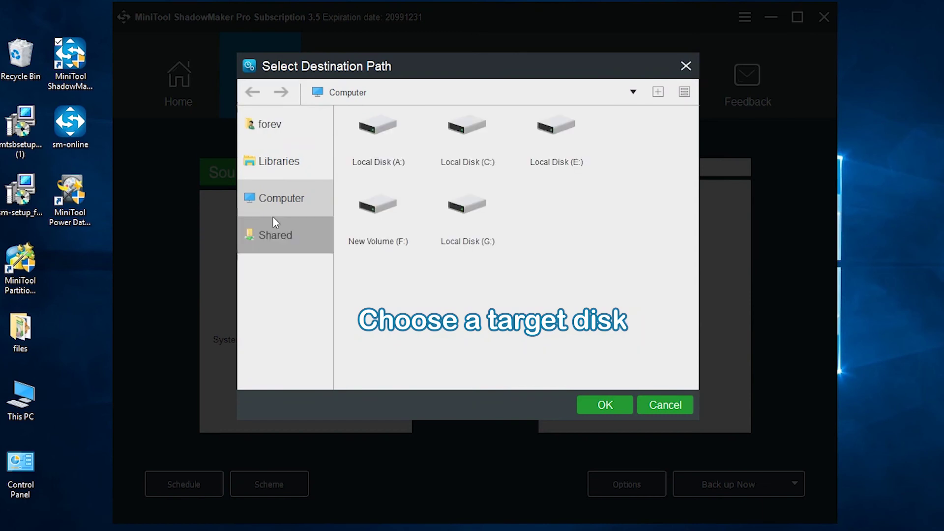
{"action": "left_click", "coordinate": [379, 236]}
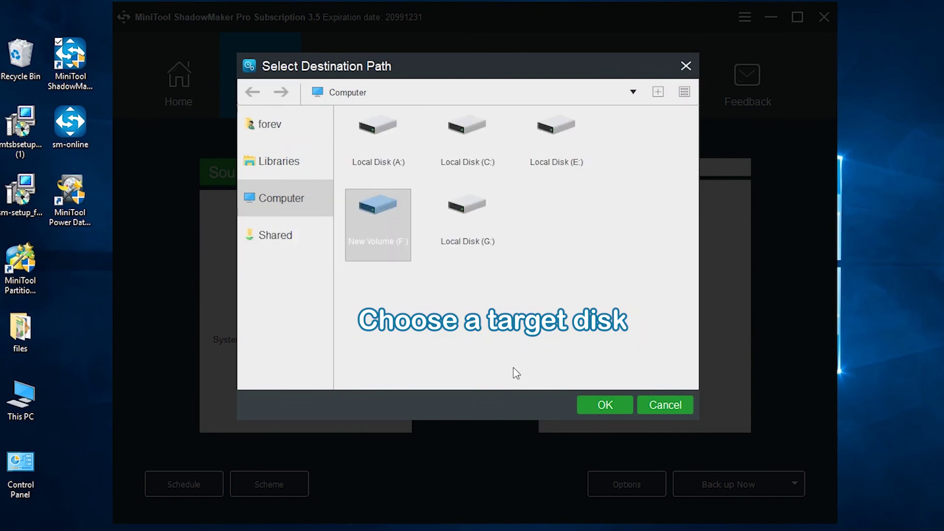
{"action": "left_click", "coordinate": [610, 404]}
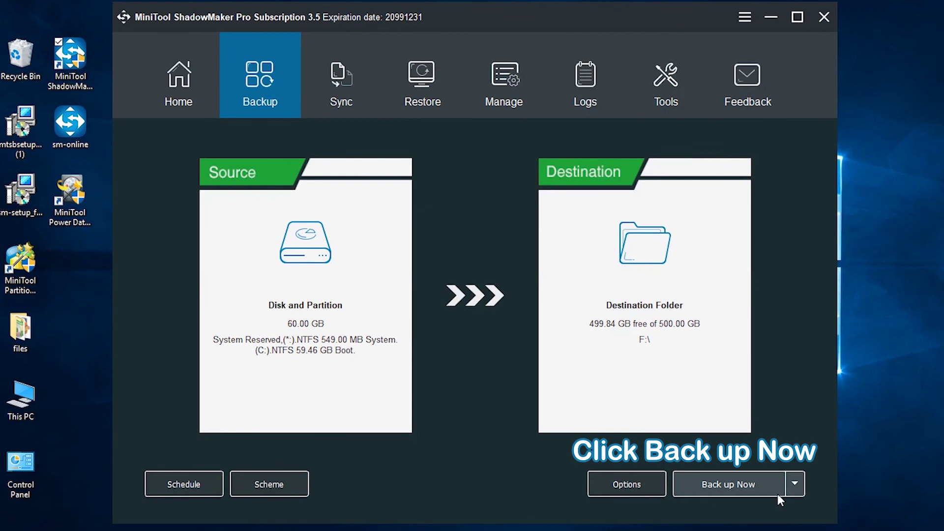
{"action": "left_click", "coordinate": [793, 484]}
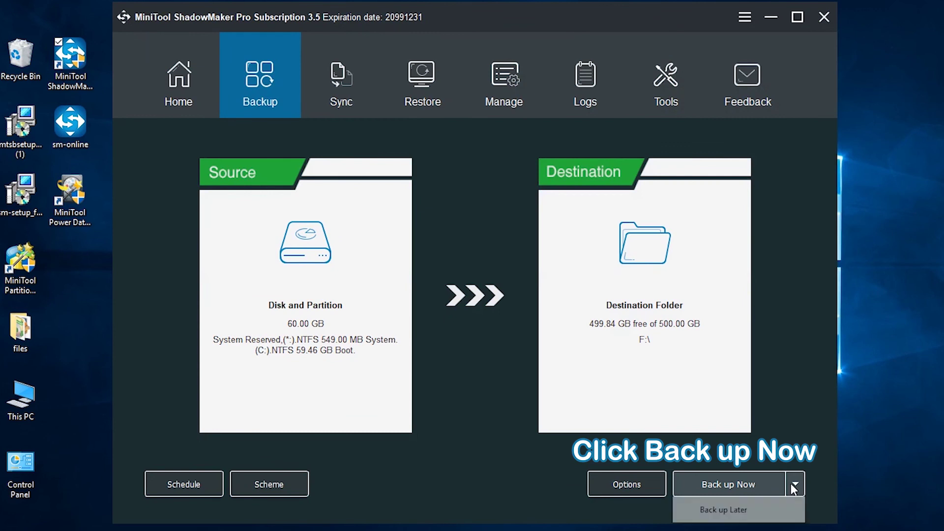
{"action": "left_click", "coordinate": [756, 483]}
{"action": "left_click", "coordinate": [732, 483]}
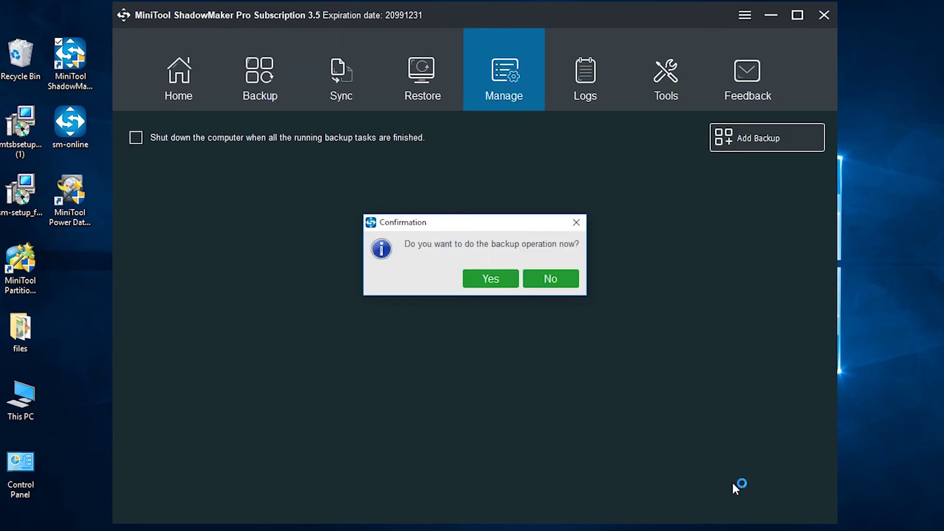
Confirm Yes to run the backup now and let the Drive to image task finish.
{"action": "left_click", "coordinate": [488, 279]}
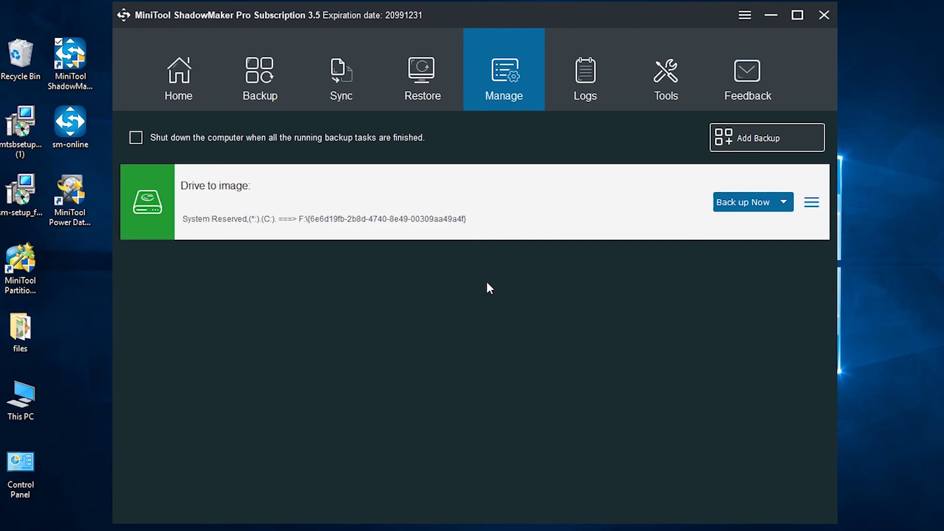